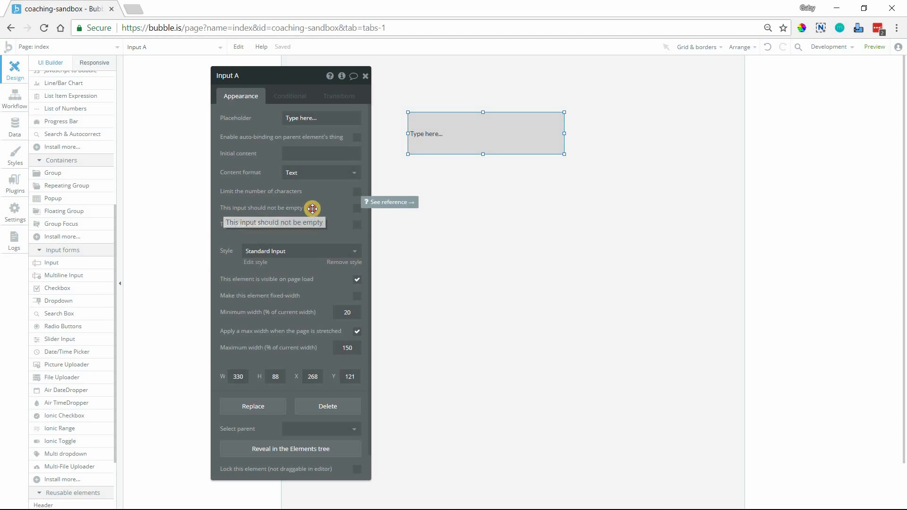
Enable "This input should not be empty" for Input A and view its content format options.
click(355, 210)
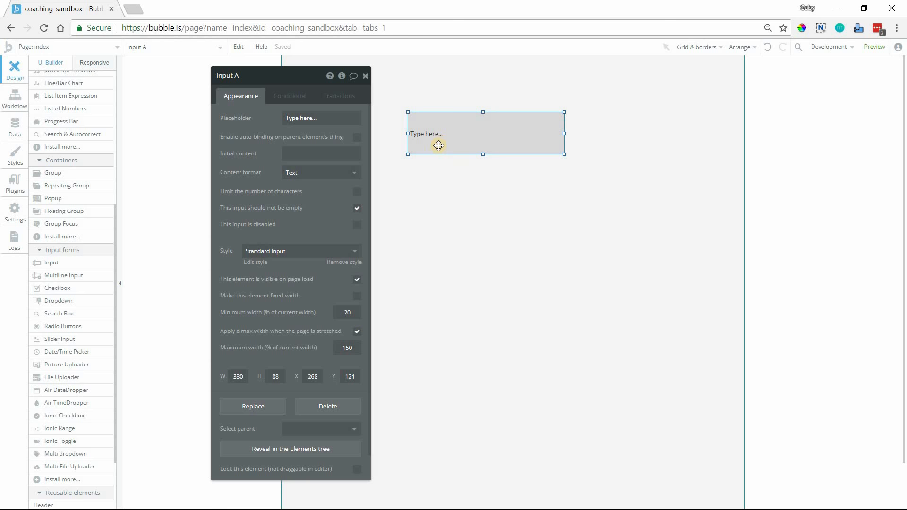
click(320, 174)
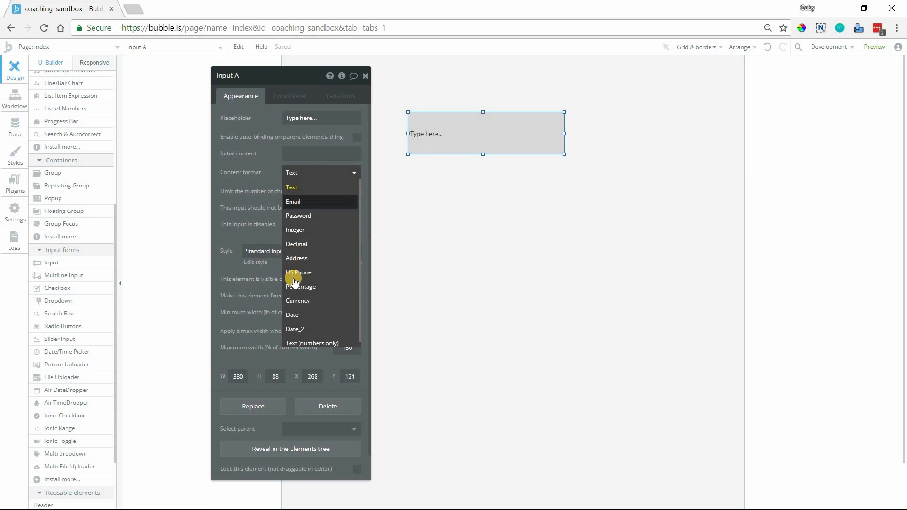
click(354, 171)
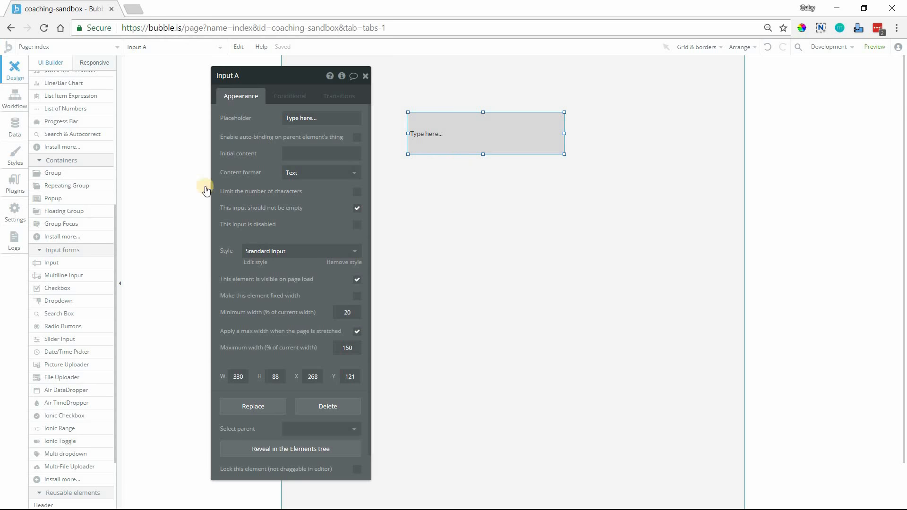
Draw a button about 338 by 76 px directly below the input and label it "Update User".
scroll(64, 215, up, 5)
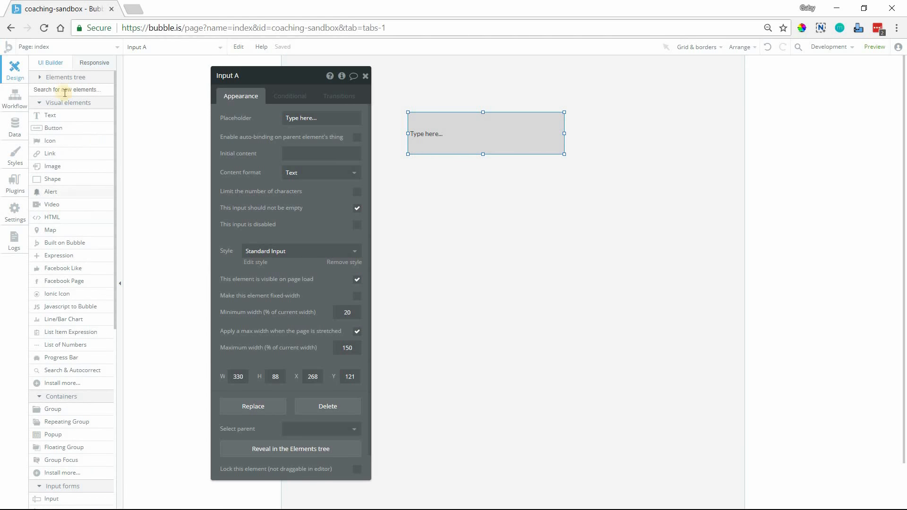
click(110, 136)
mouse_move(404, 160)
mouse_down()
mouse_move(561, 184)
mouse_move(564, 196)
mouse_up()
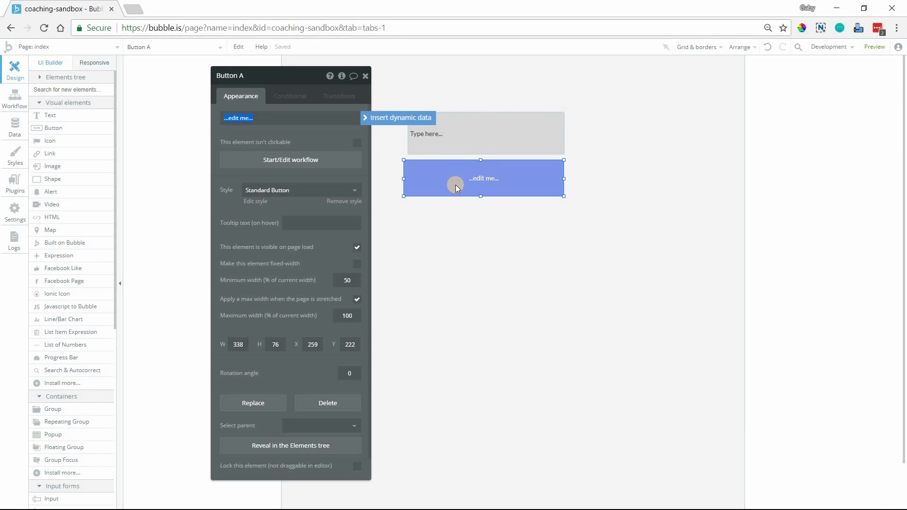
text(Update User)
Create a workflow for the Update User button with a "Make changes to thing" action targeting Current User.
click(306, 163)
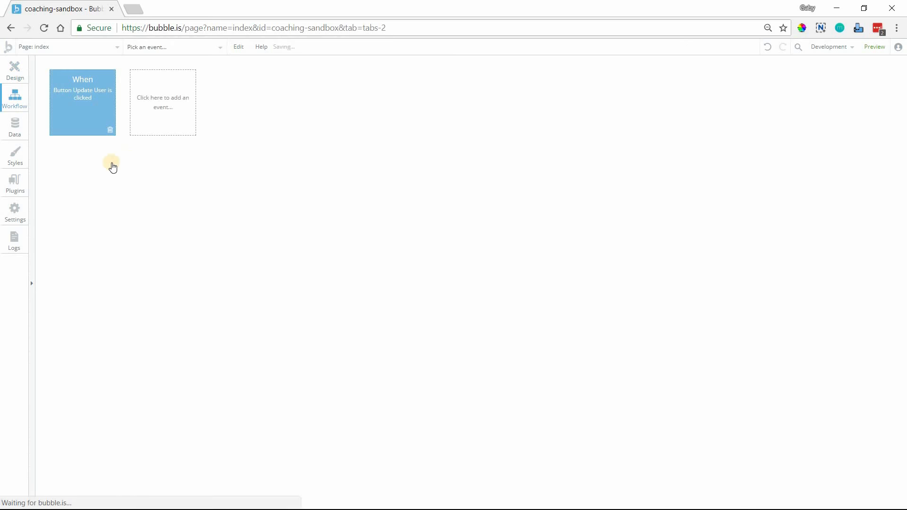
click(109, 166)
mouse_move(114, 213)
click(183, 194)
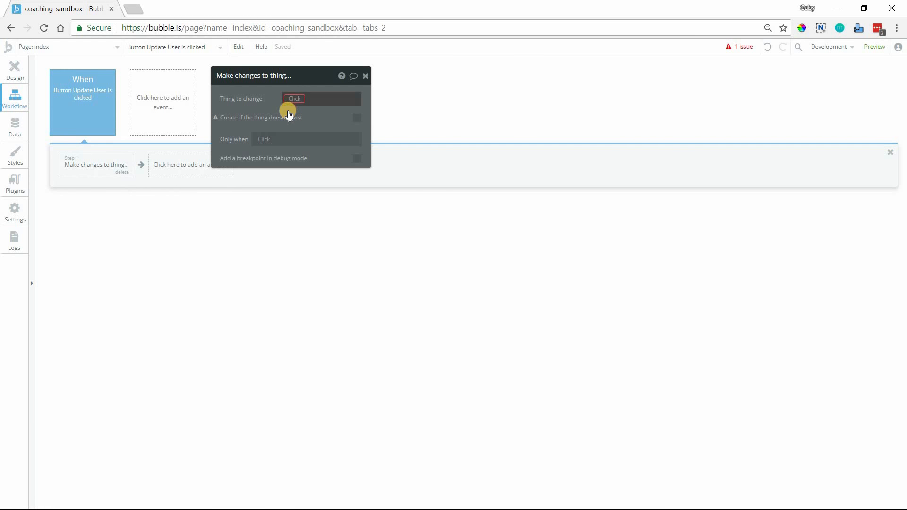
click(286, 112)
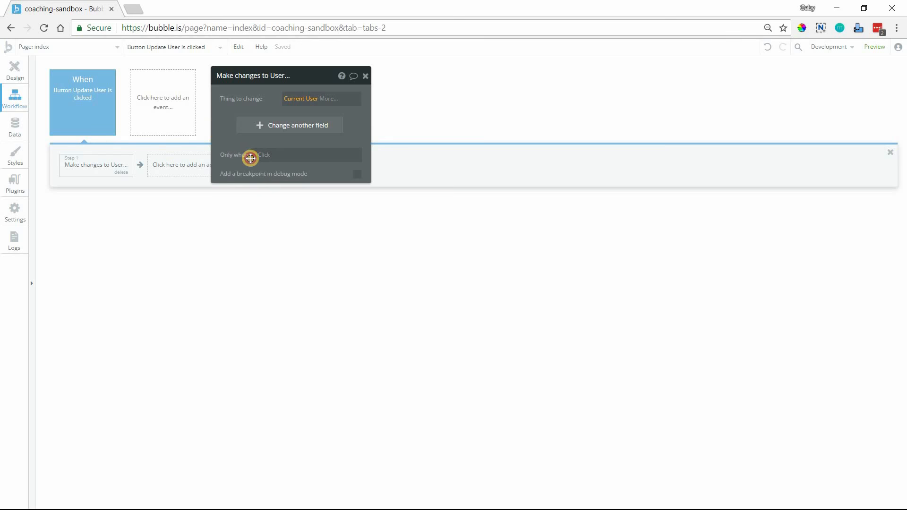
click(251, 158)
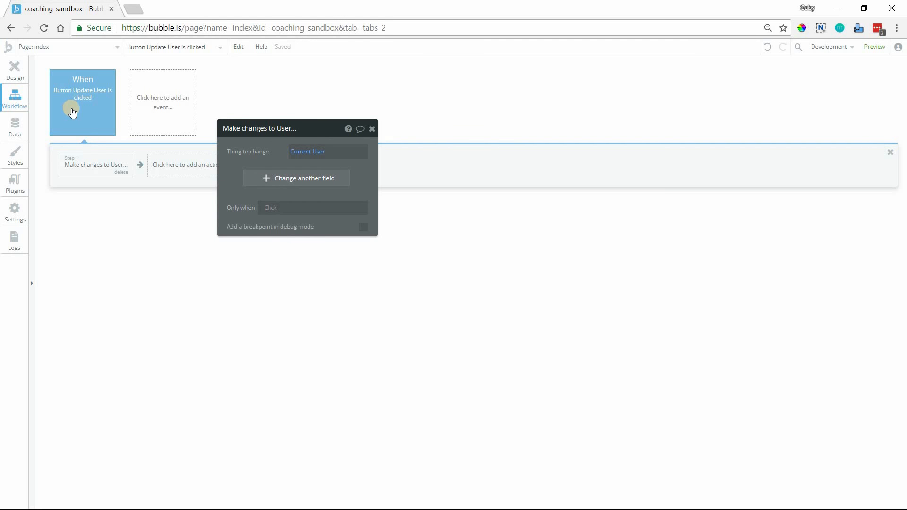
Add a field change to the Make changes to User action that sets Full Name to Input A's value.
click(6, 75)
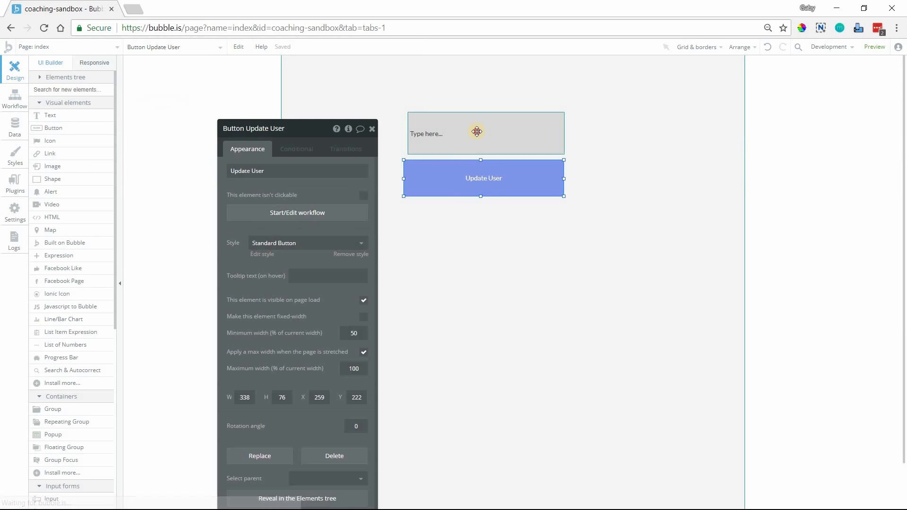
click(487, 136)
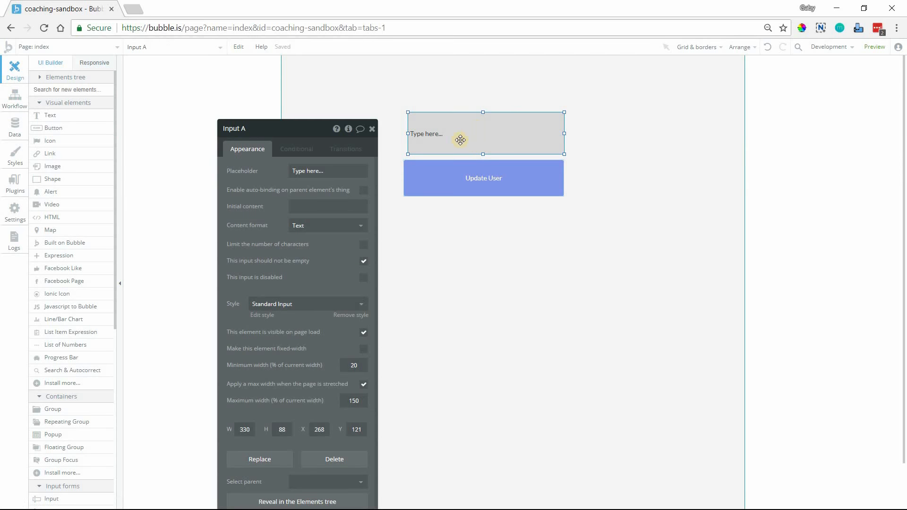
click(15, 99)
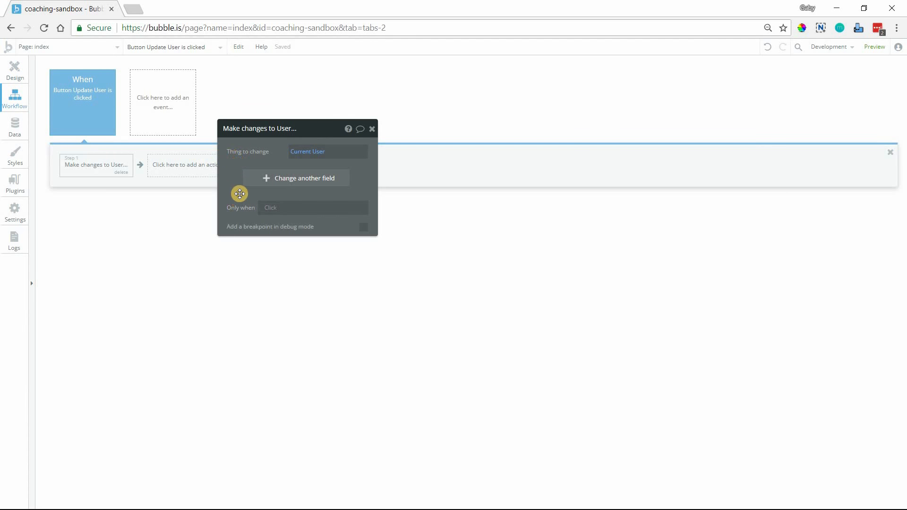
click(254, 174)
click(239, 174)
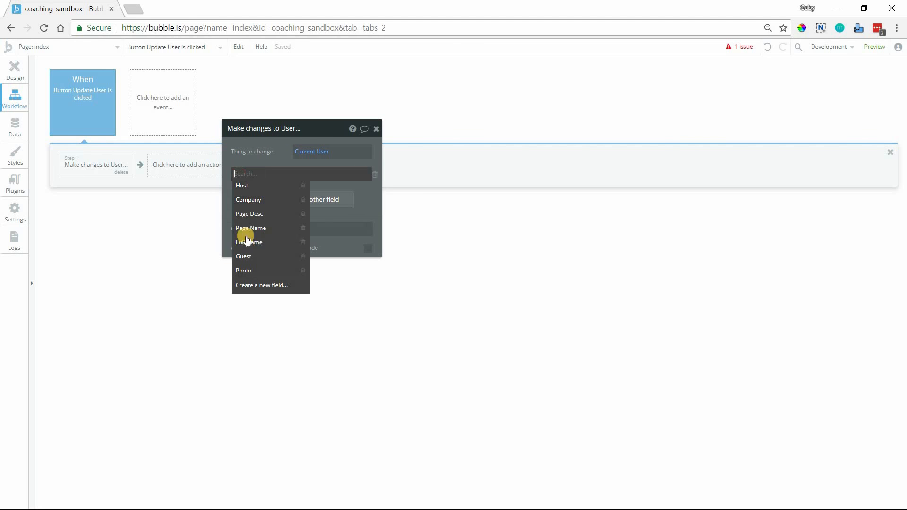
click(315, 153)
click(299, 178)
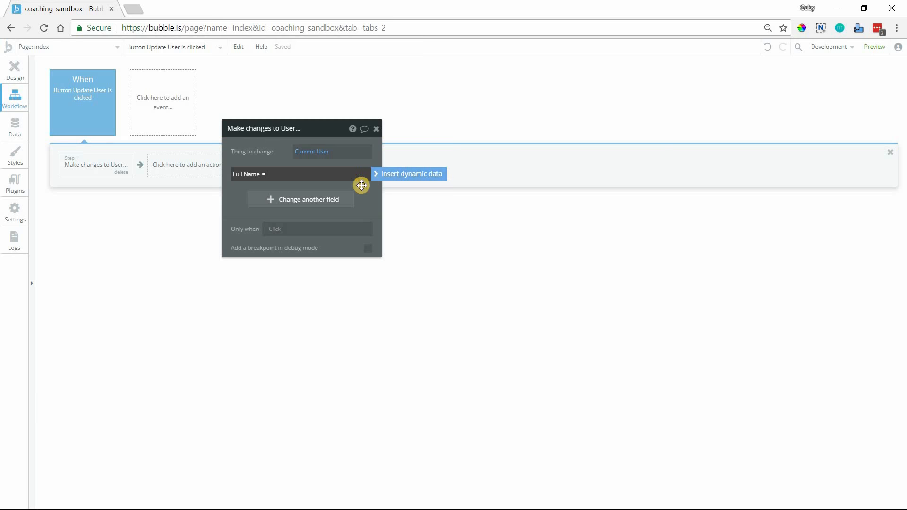
click(375, 174)
click(303, 273)
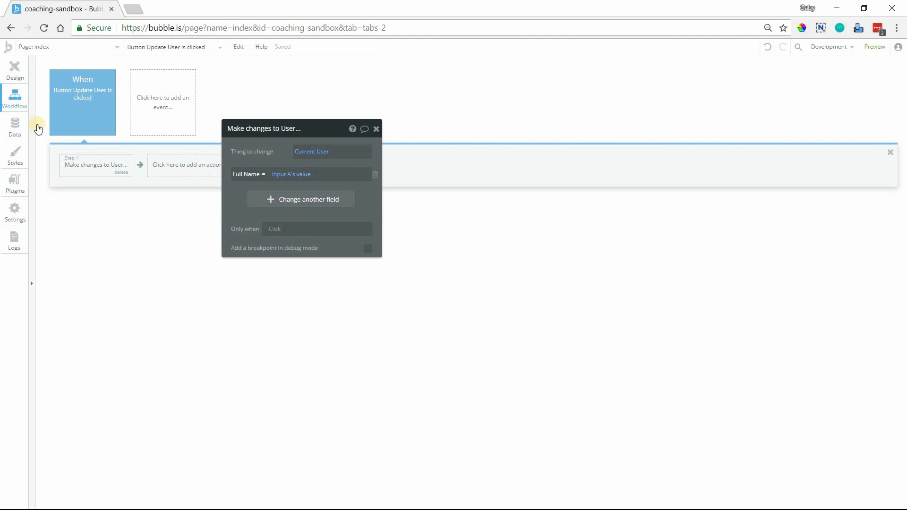
Preview the page and test the Update User button while the input is empty.
drag(80, 97, 89, 173)
click(12, 69)
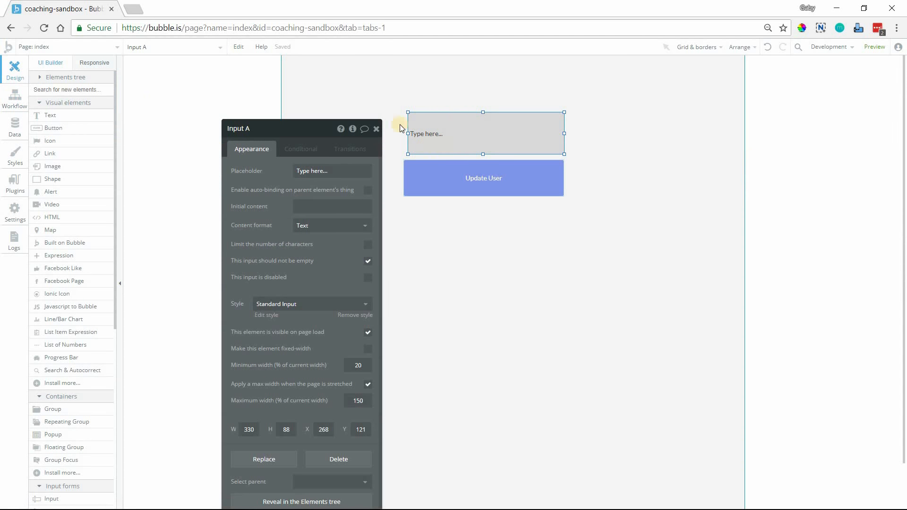
click(876, 49)
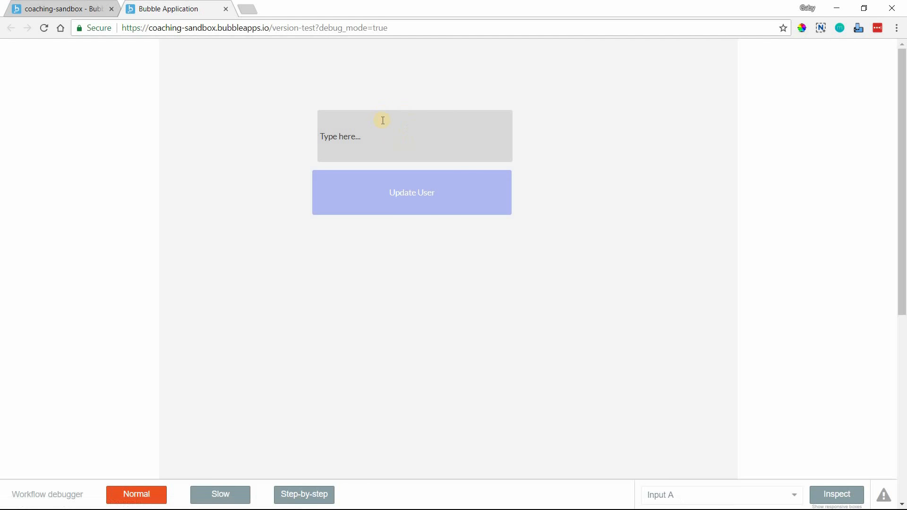
click(383, 206)
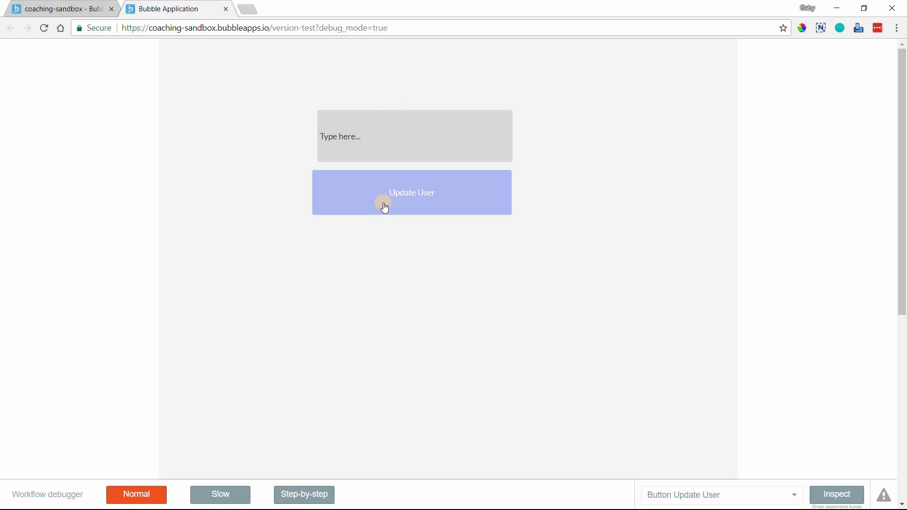
click(318, 122)
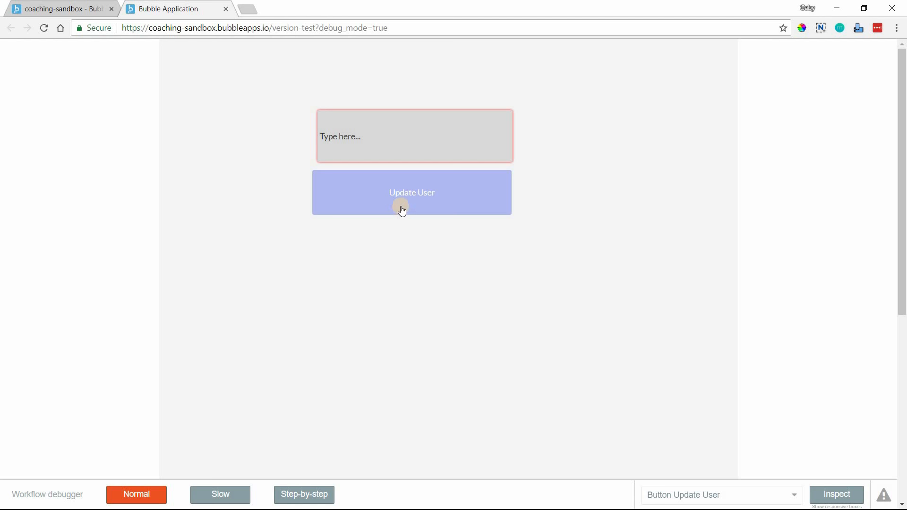
click(357, 150)
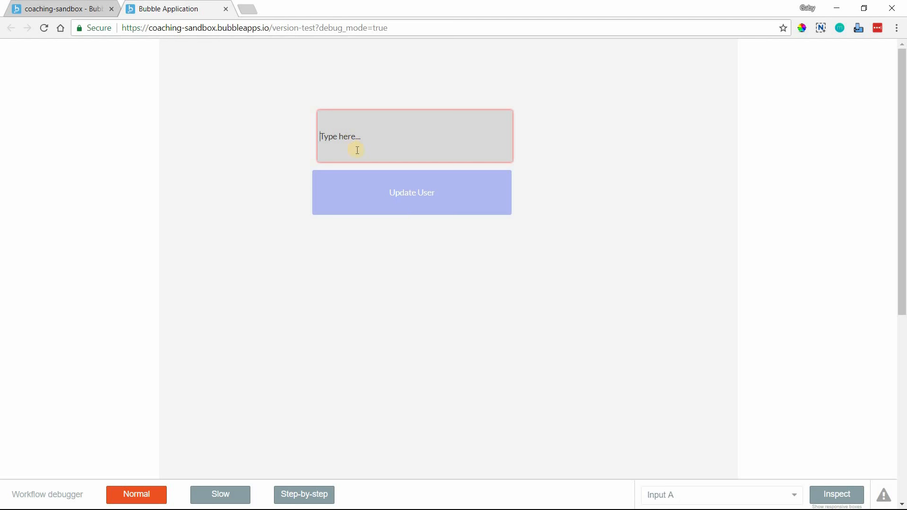
Return to the editor, remove Input A's style and review its "This Input isn't valid" condition.
click(61, 6)
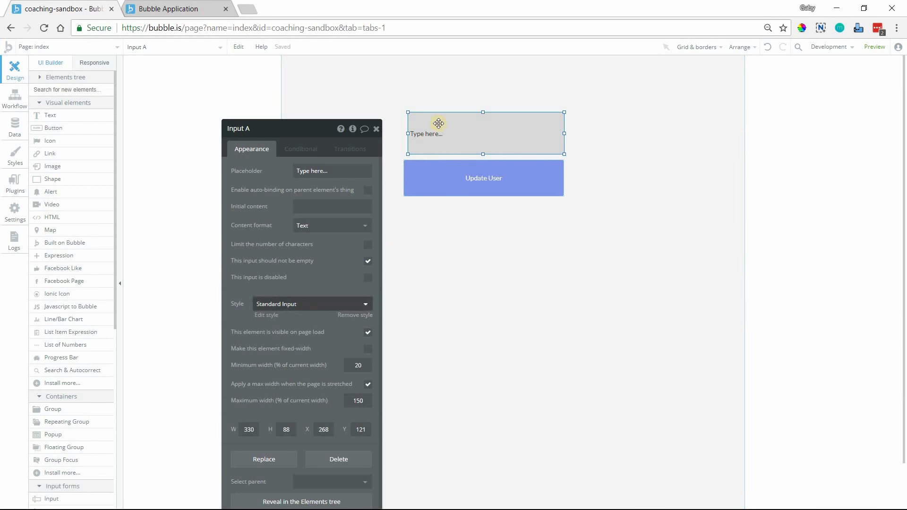
click(347, 316)
click(289, 152)
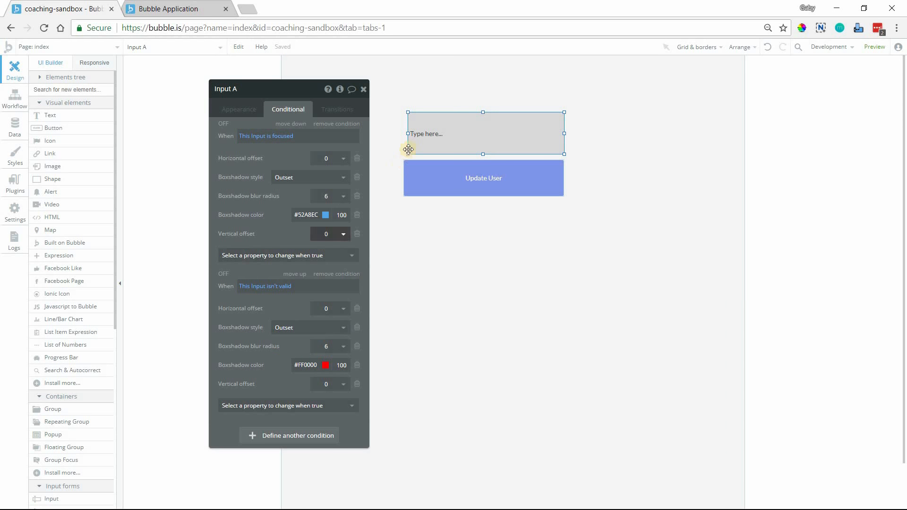
click(226, 108)
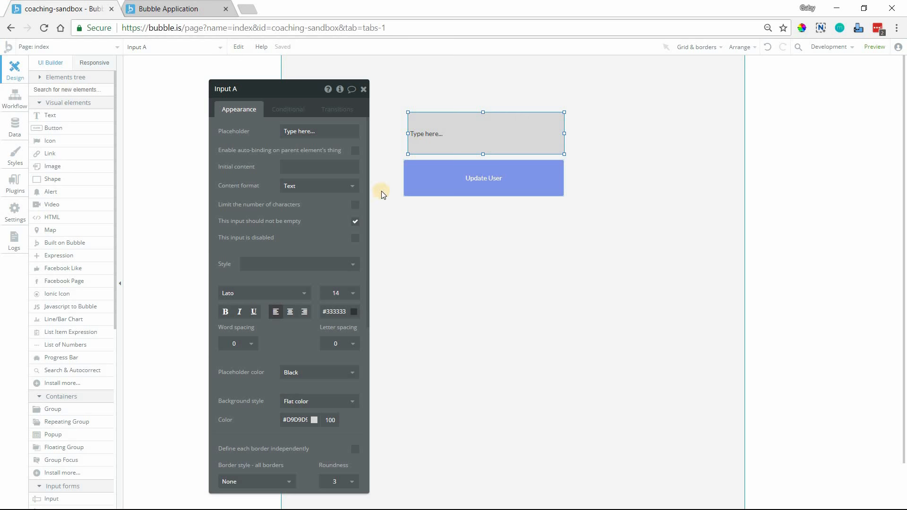
click(298, 110)
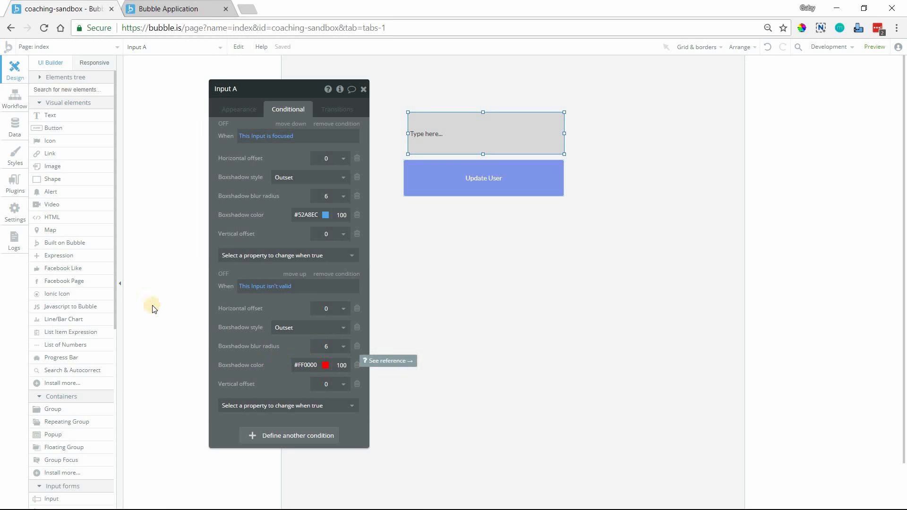
click(272, 289)
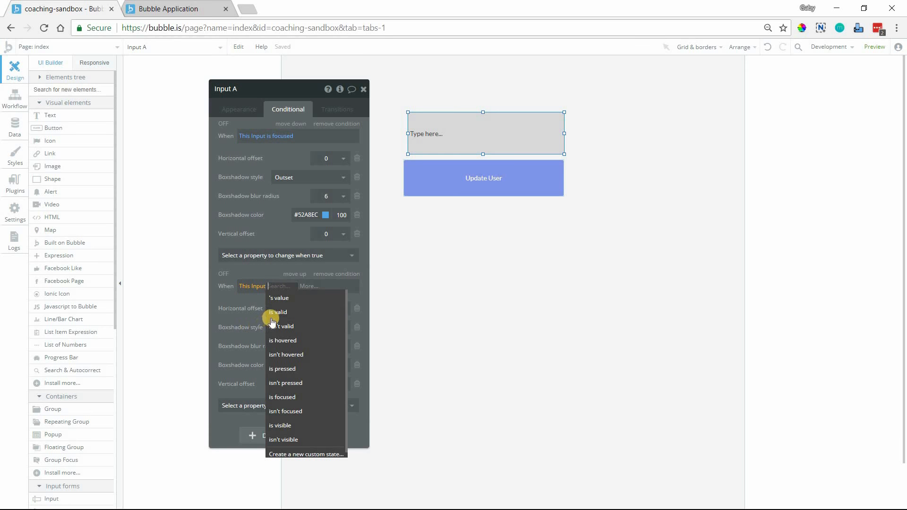
click(257, 308)
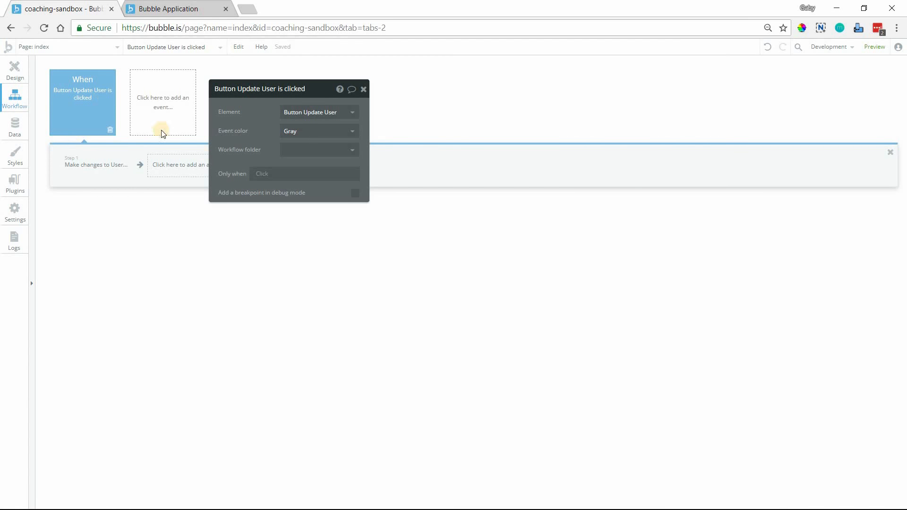
Restrict the Update User click event to run only when Input A is valid.
click(263, 175)
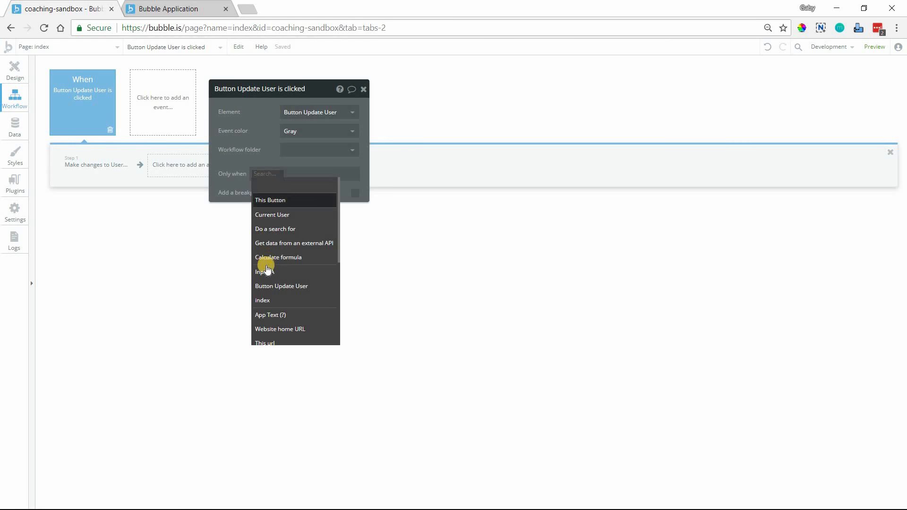
click(264, 272)
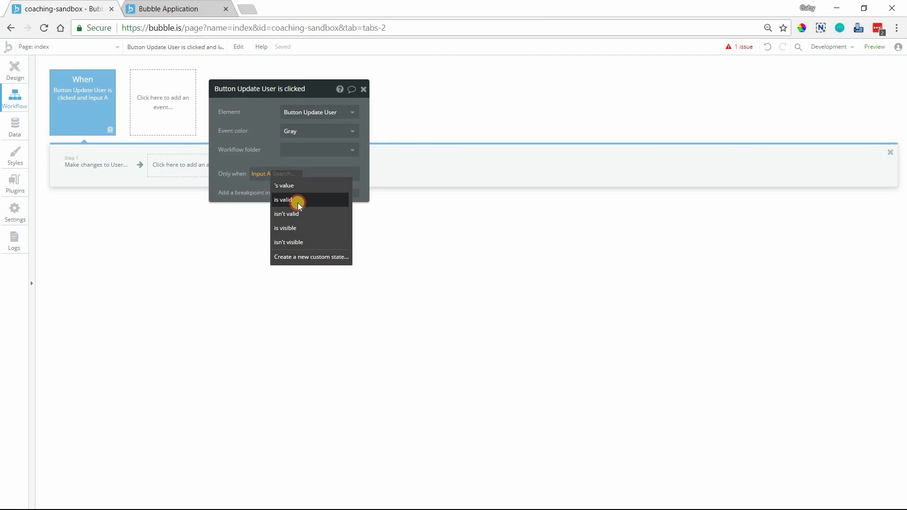
click(298, 202)
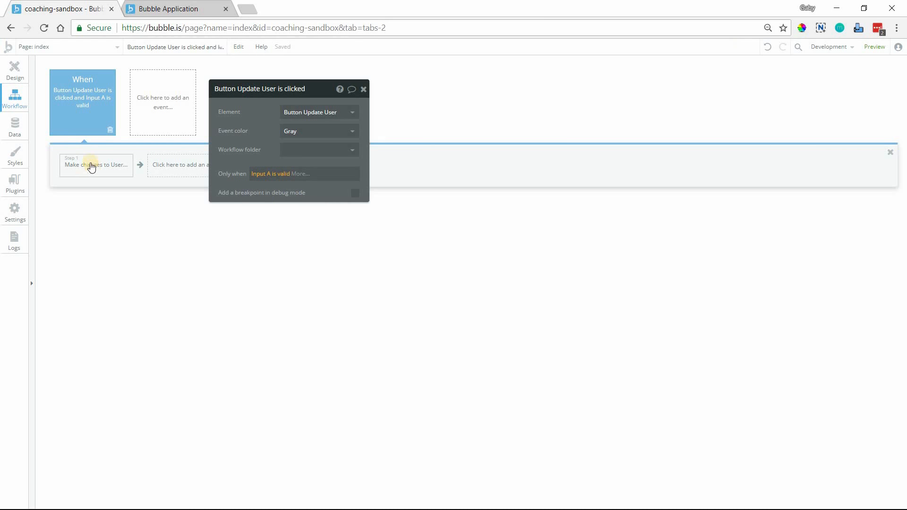
Duplicate the Update User click event as a second workflow event.
right_click(86, 123)
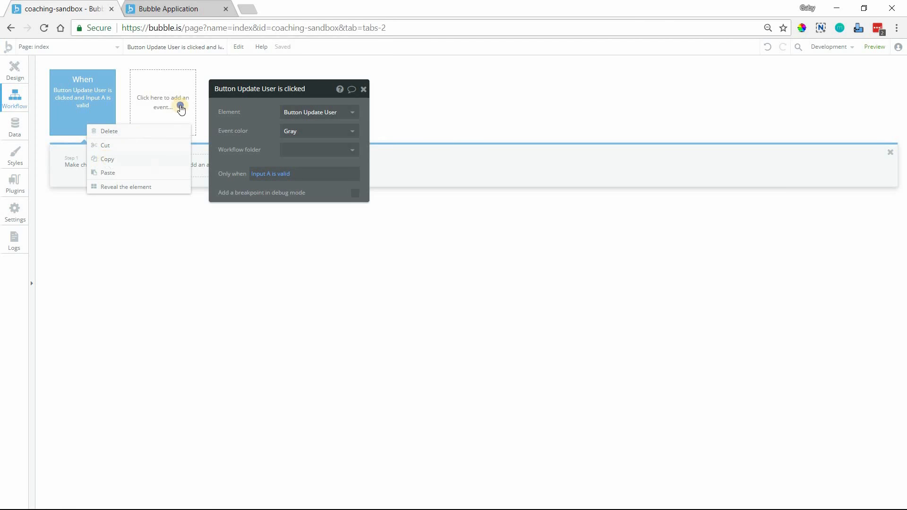
right_click(179, 107)
click(195, 114)
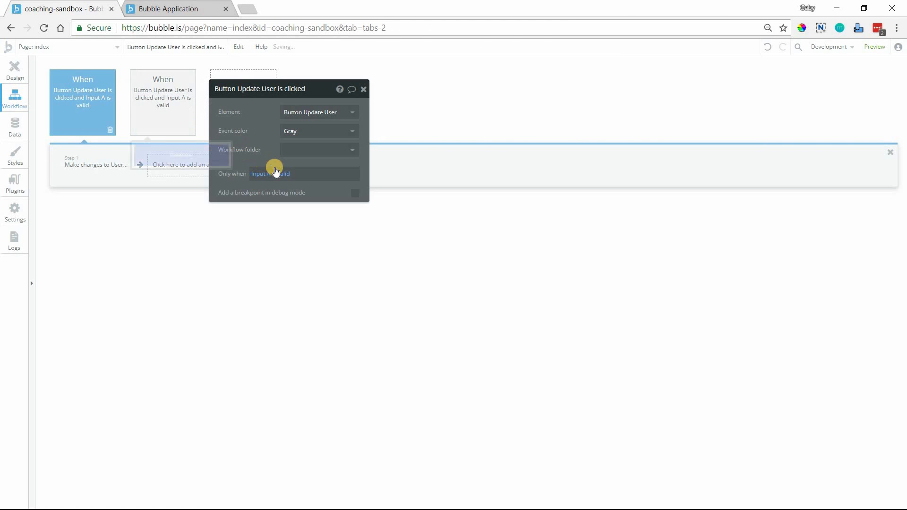
Set the duplicated event's condition to "Input A isn't valid" and delete its Make changes to User action.
click(271, 175)
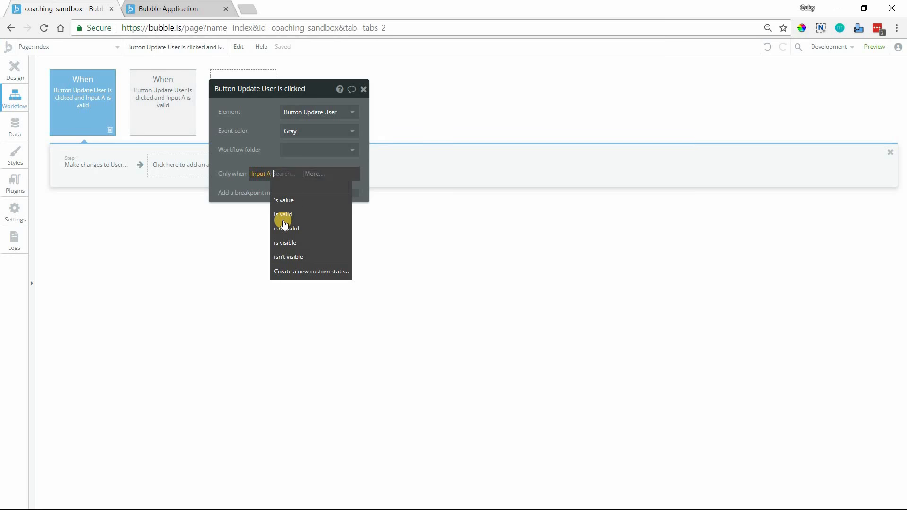
click(284, 230)
click(110, 167)
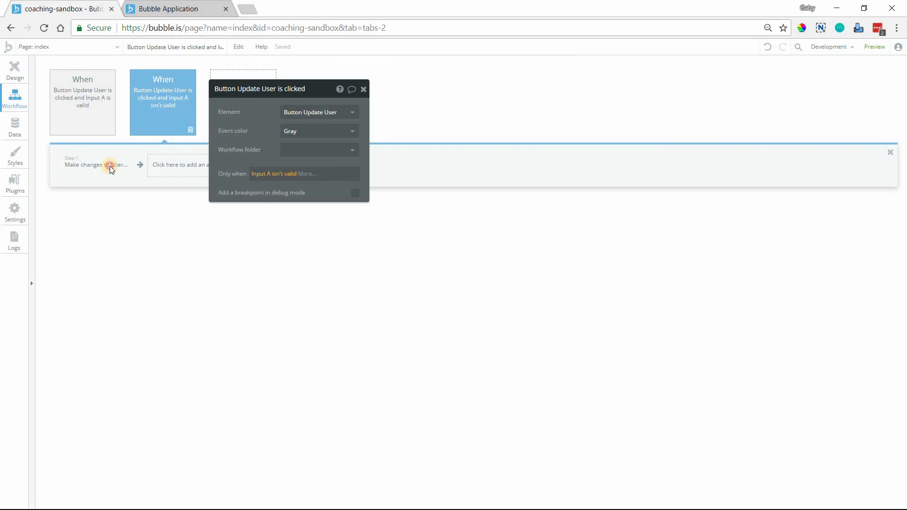
key(Delete)
Add an alert about 368 by 54 px above Input A on the page, with the message "Must fill in name".
click(14, 69)
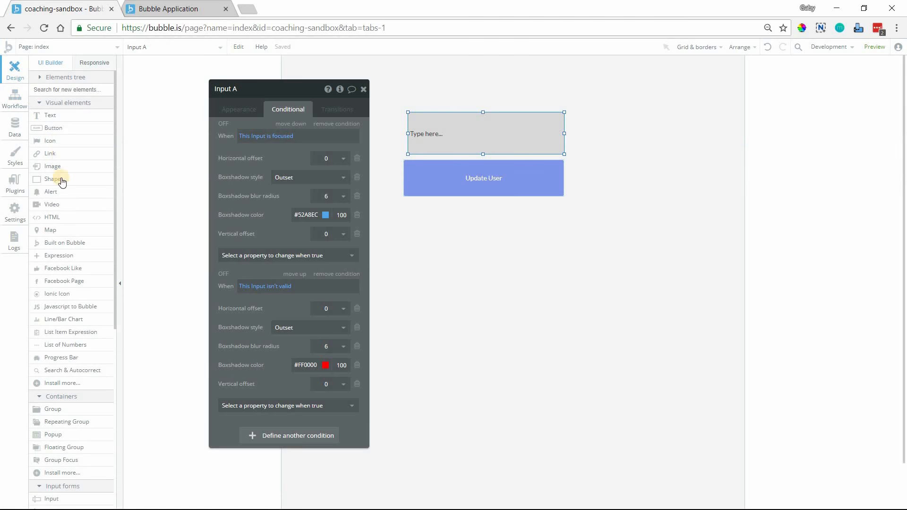
click(64, 201)
mouse_move(395, 77)
mouse_down()
mouse_move(575, 79)
mouse_move(561, 114)
mouse_up()
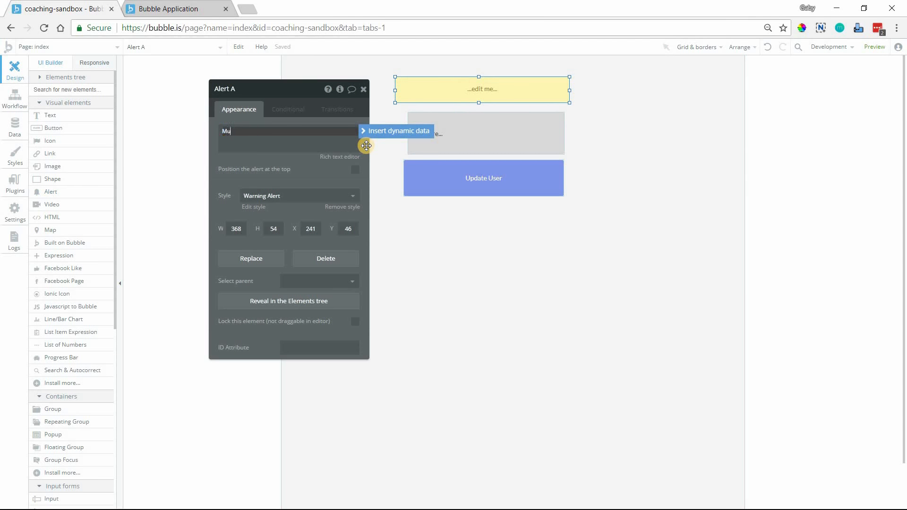
text(Must fill in name)
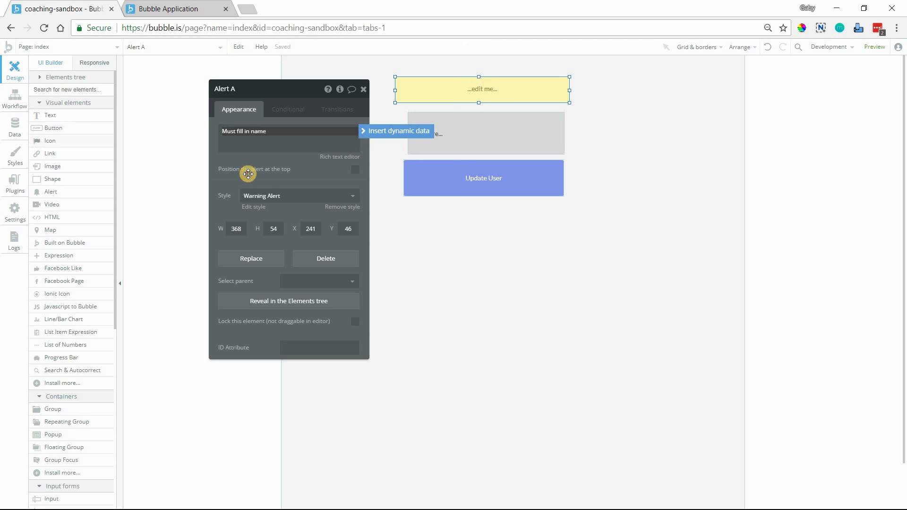
click(449, 91)
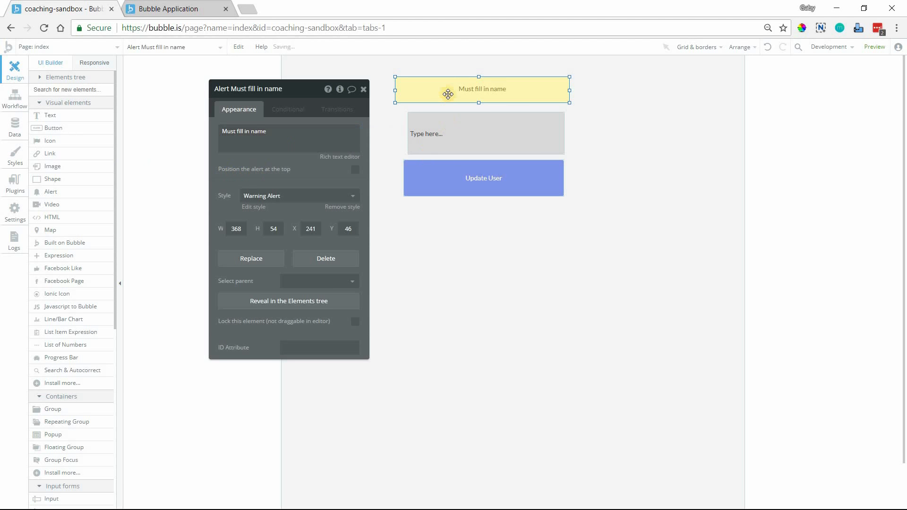
Add a Show message action to the "Input A isn't valid" click event, targeting the "Must fill in name" alert.
click(15, 100)
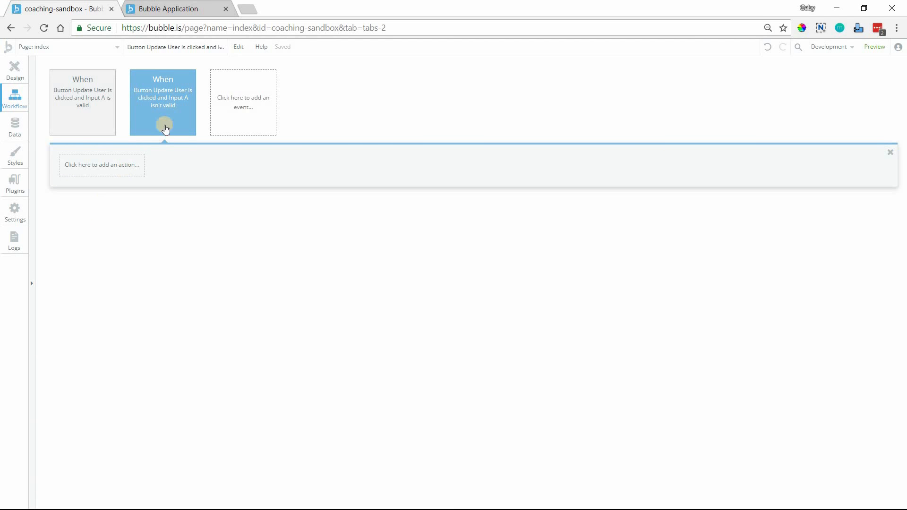
click(175, 113)
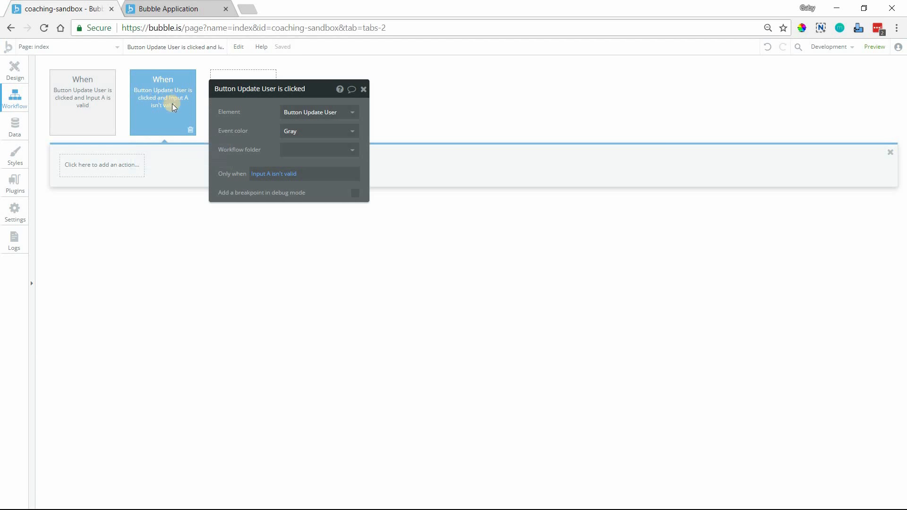
click(284, 177)
click(114, 171)
mouse_move(99, 275)
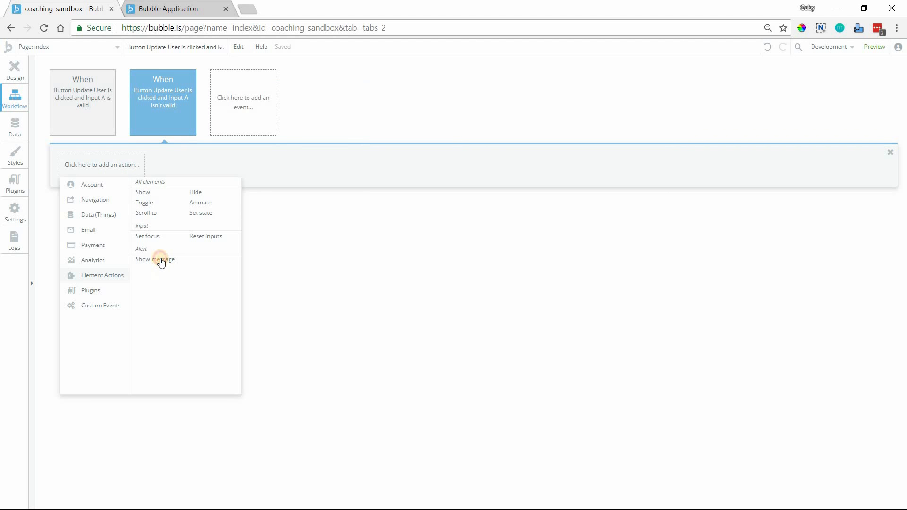
click(160, 259)
click(310, 112)
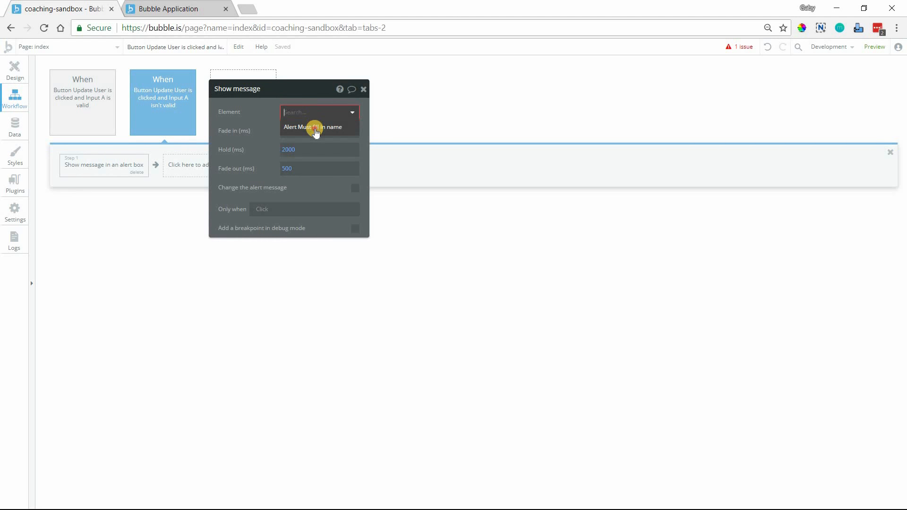
click(292, 129)
mouse_move(246, 164)
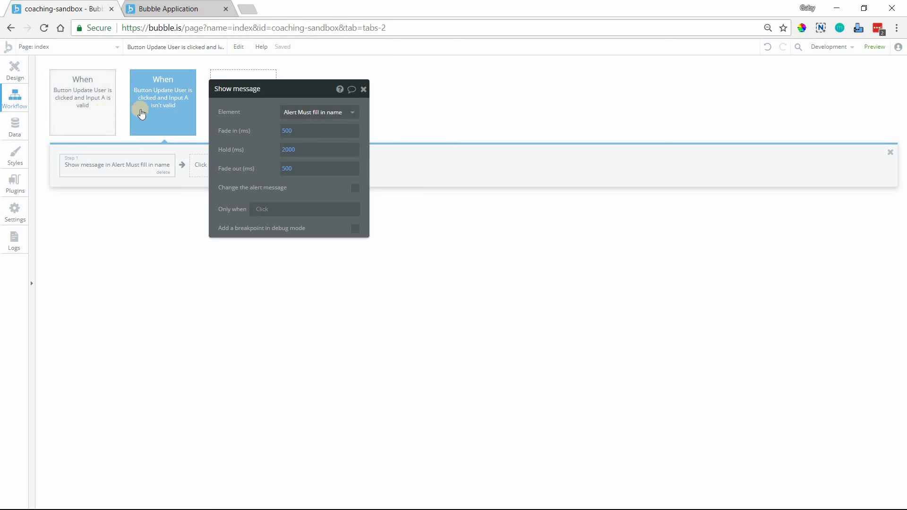
Review the "Input A is valid" event, Input A's non-empty requirement and the Make changes to User action.
click(109, 106)
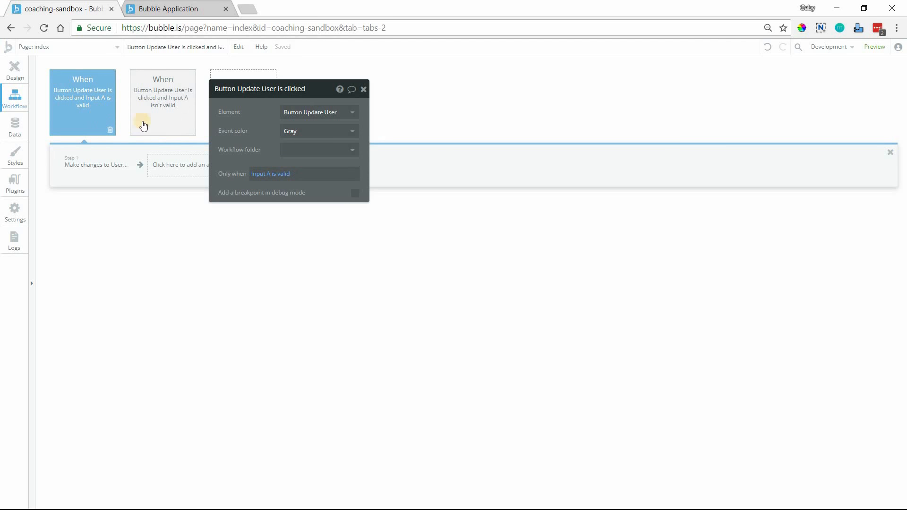
click(15, 70)
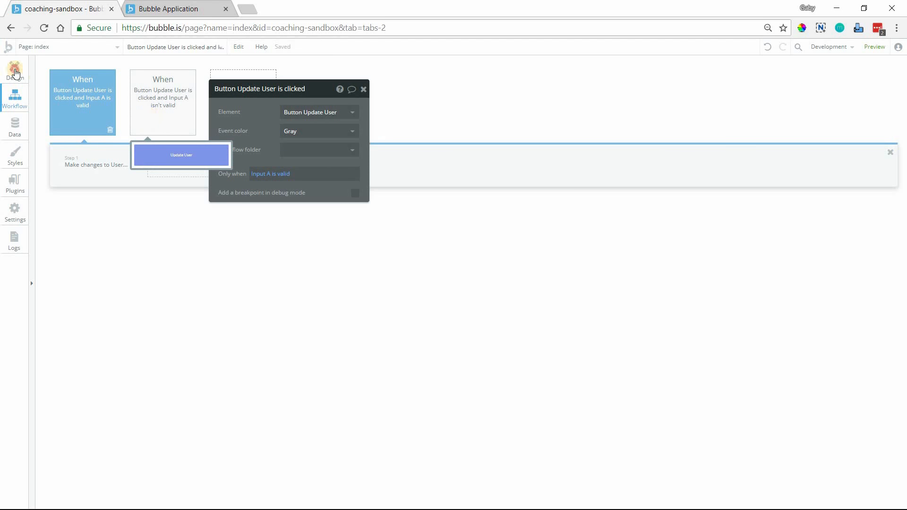
click(509, 133)
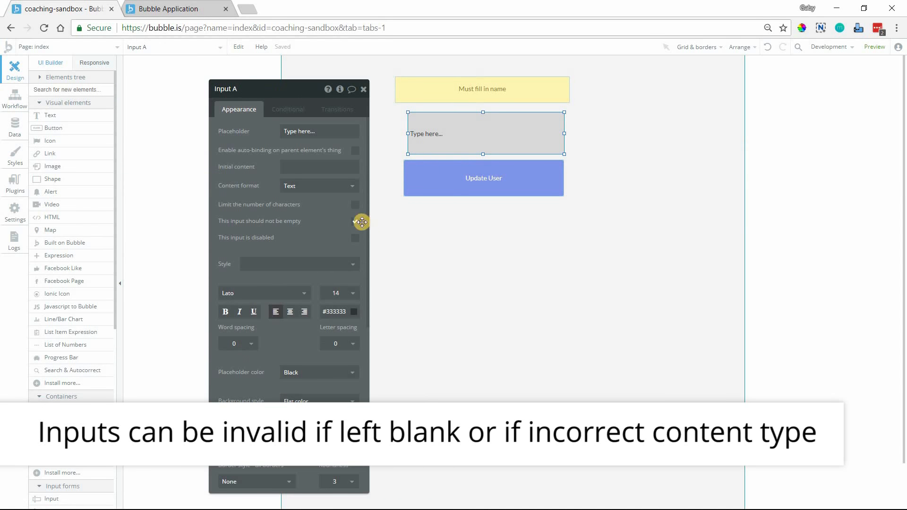
click(6, 96)
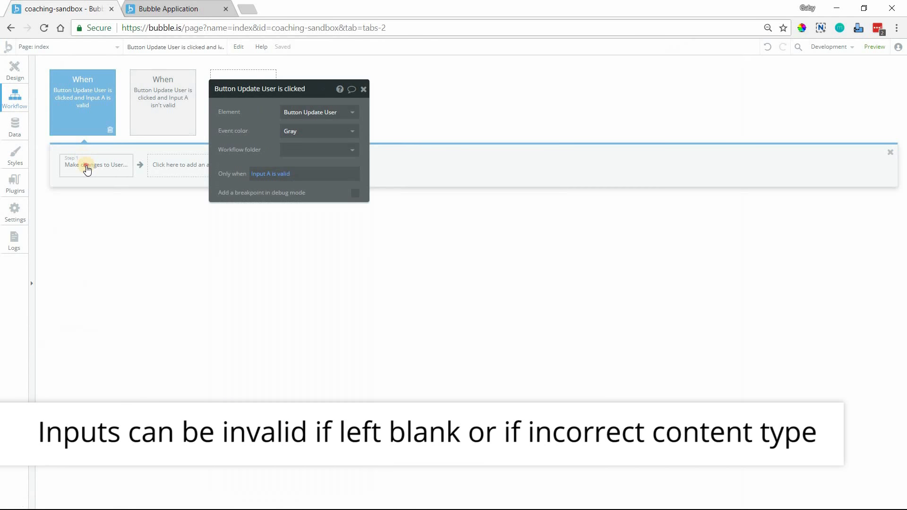
click(86, 165)
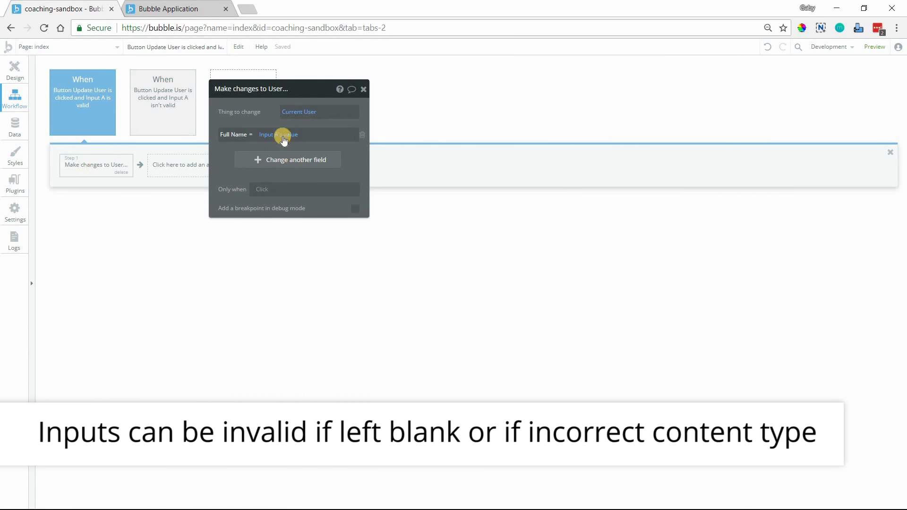